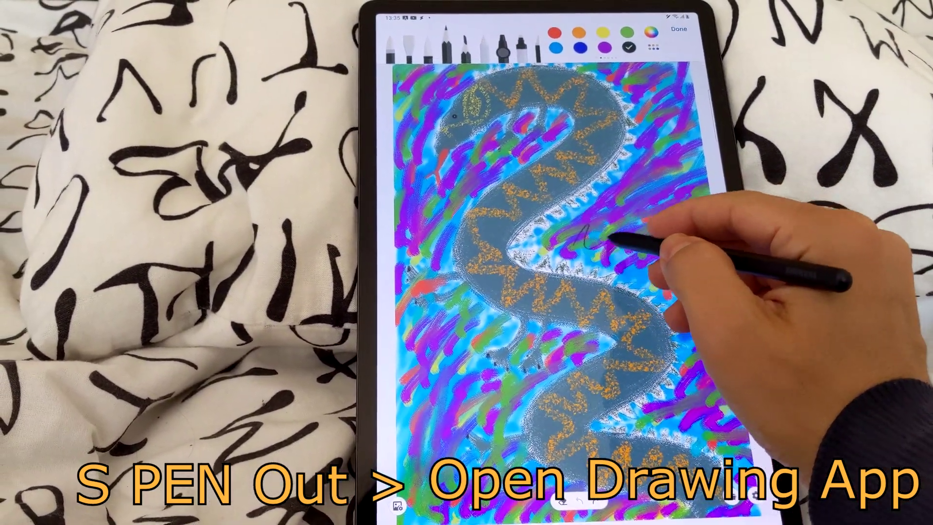
- Sketch a squiggle beside the snake, then use S Pen gestures to open Xbox and Netflix
mouse_move(573, 225)
mouse_down()
mouse_move(670, 237)
mouse_move(644, 294)
mouse_up()
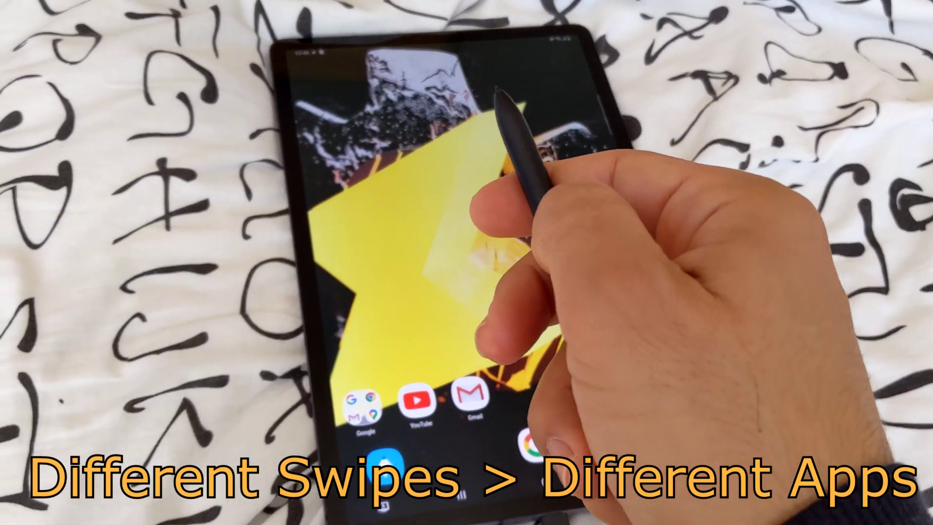
drag(510, 105, 537, 344)
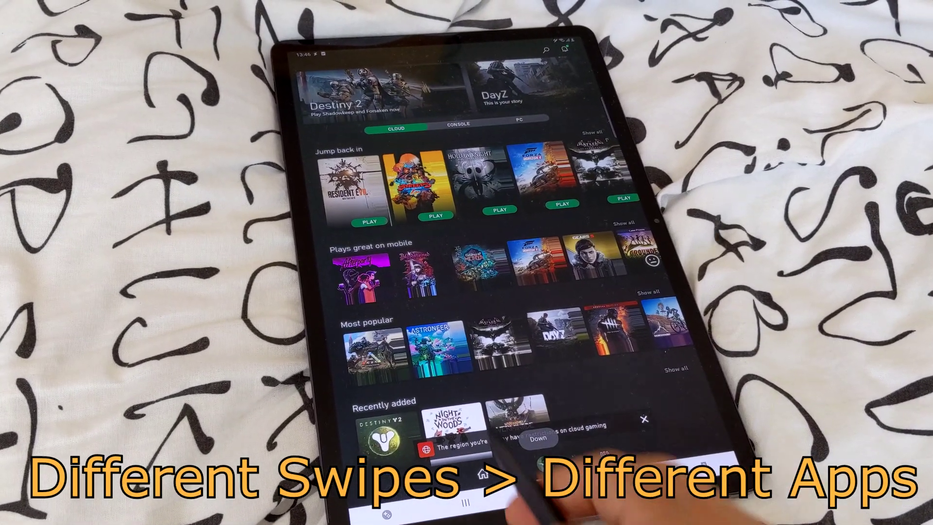
mouse_move(551, 313)
mouse_down()
mouse_move(531, 187)
mouse_move(562, 396)
mouse_up()
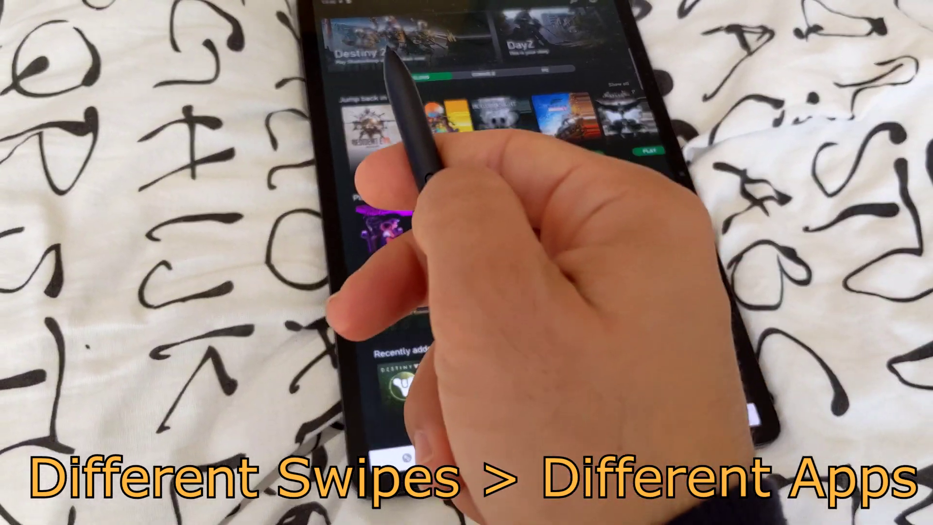
drag(395, 64, 624, 197)
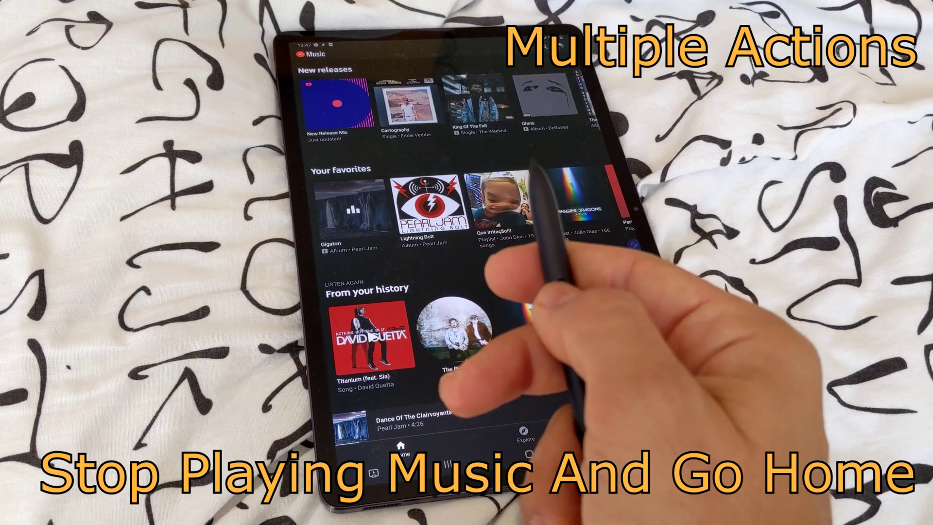
- Stop the music, return home and pull down the notification shade
key(super)
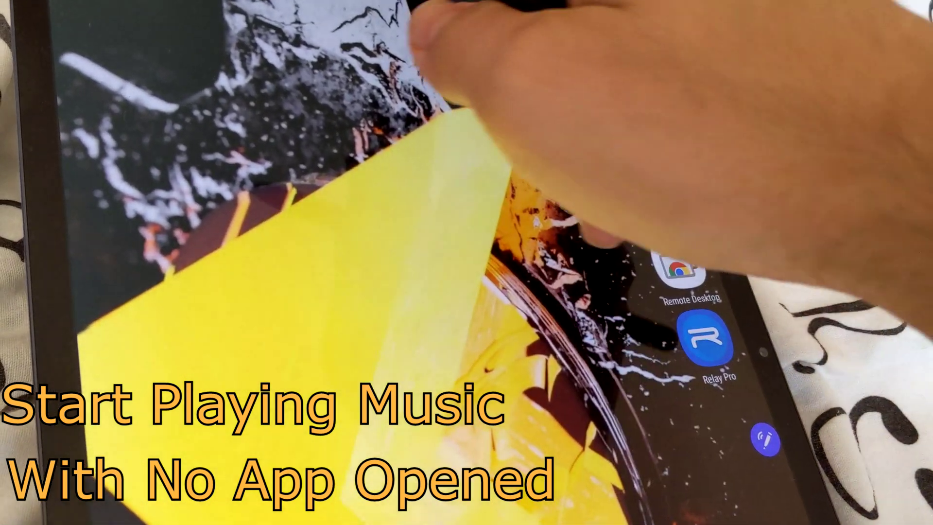
drag(416, 23, 408, 291)
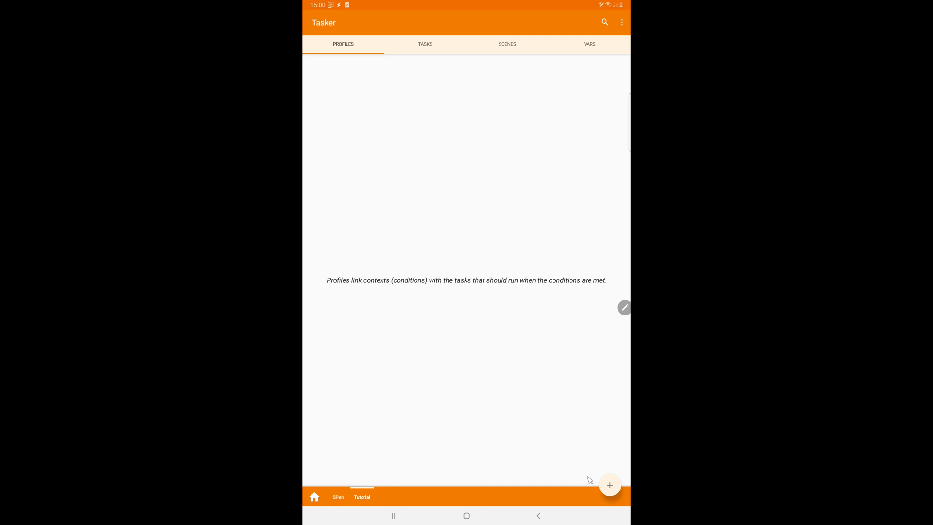
- Create a new event-triggered profile using the Logcat Entry event
click(608, 485)
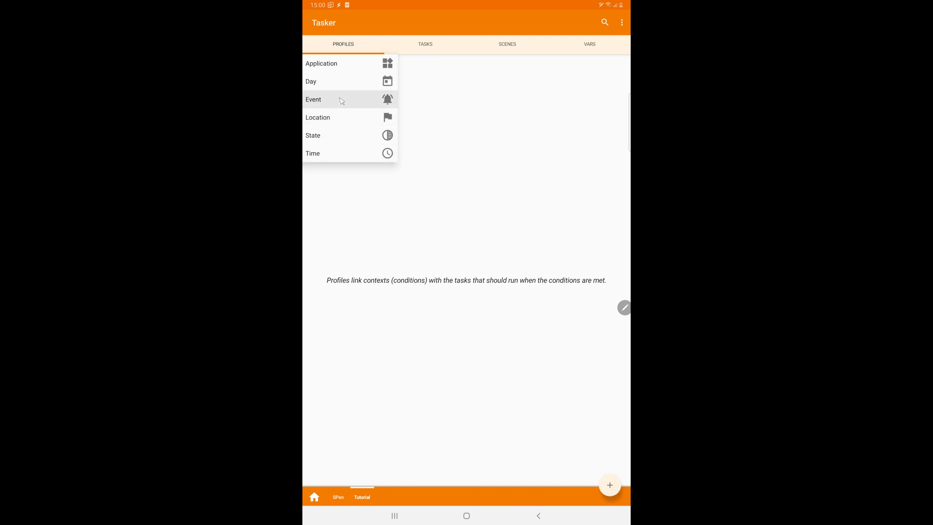
click(321, 99)
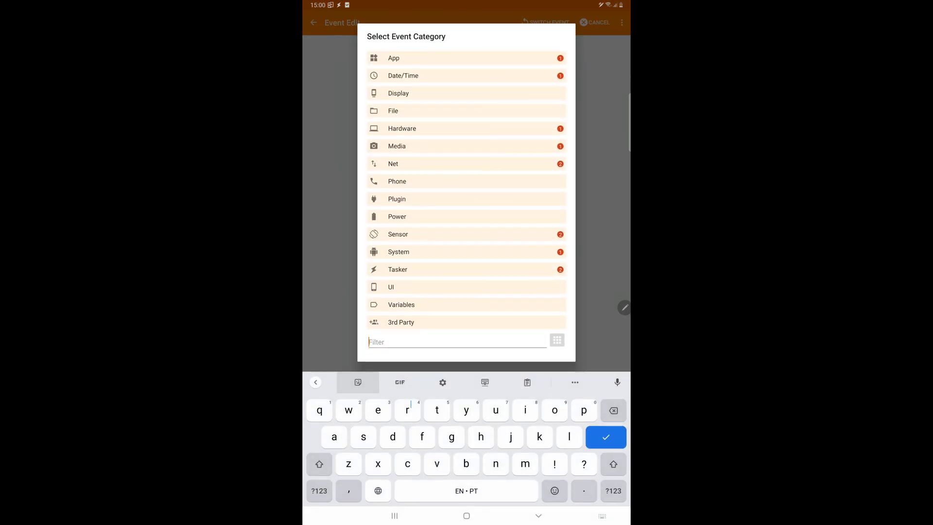
text(log)
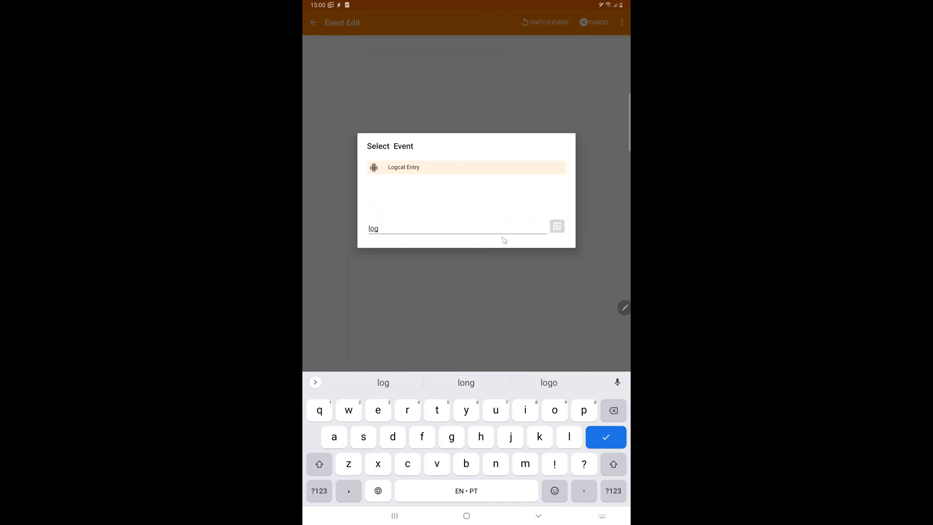
click(413, 167)
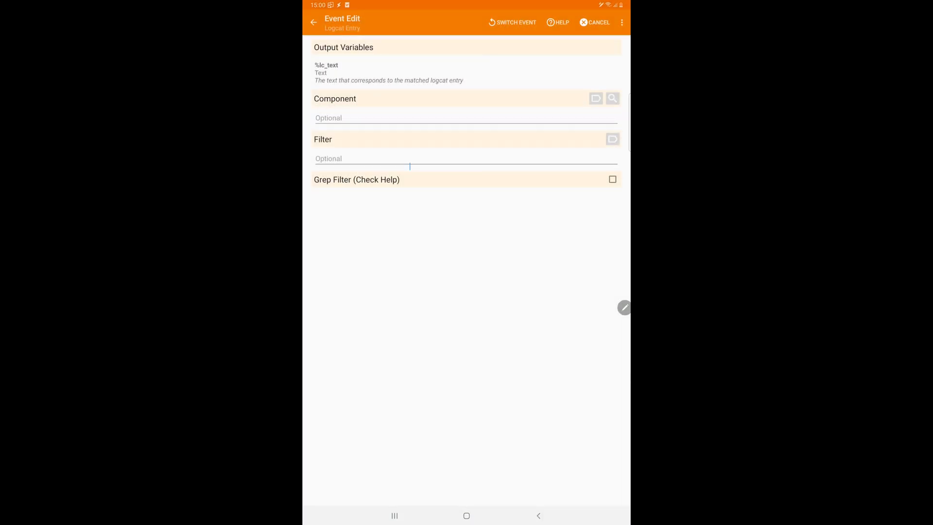
- Capture a brief logcat session from the Component search, then stop logging
click(612, 99)
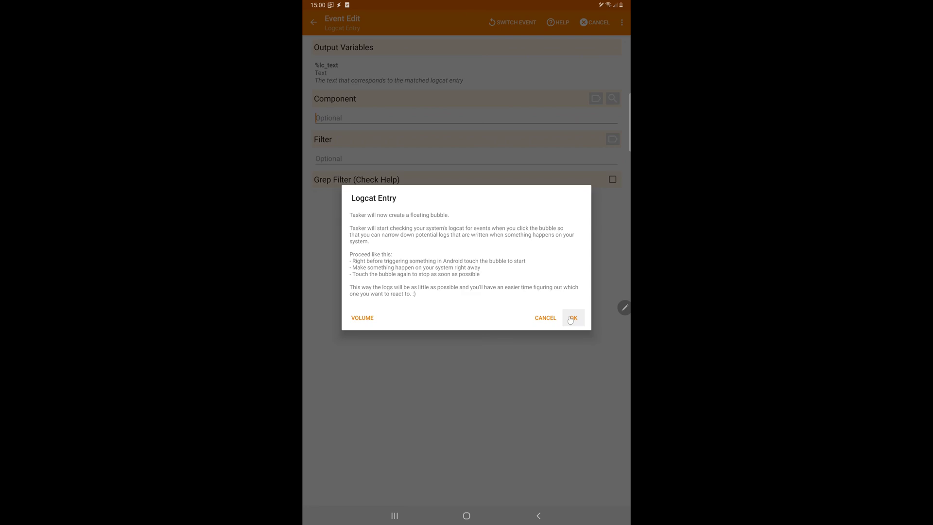
click(571, 320)
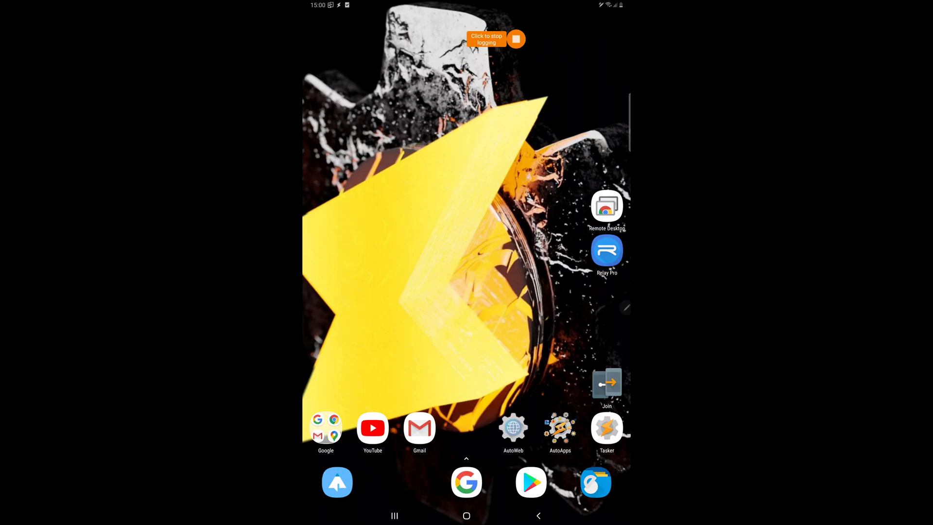
click(515, 38)
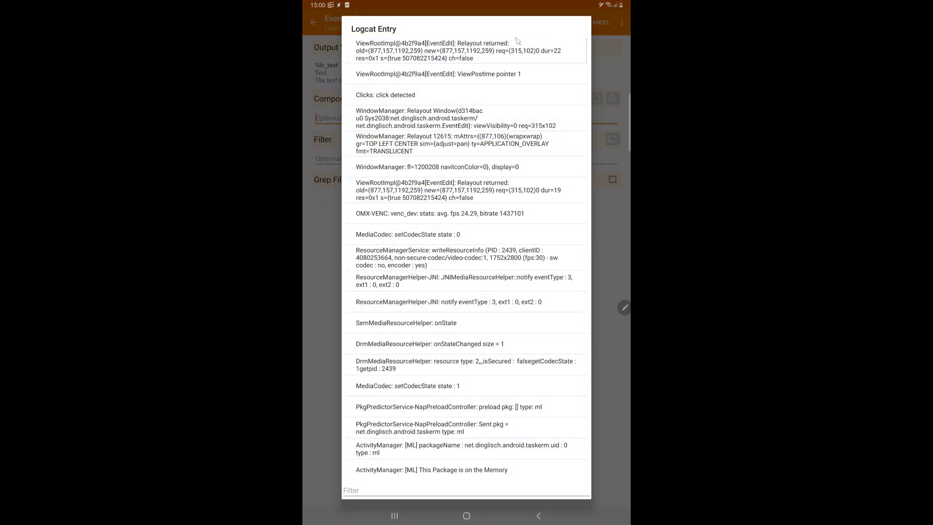
scroll(376, 327, down, 15)
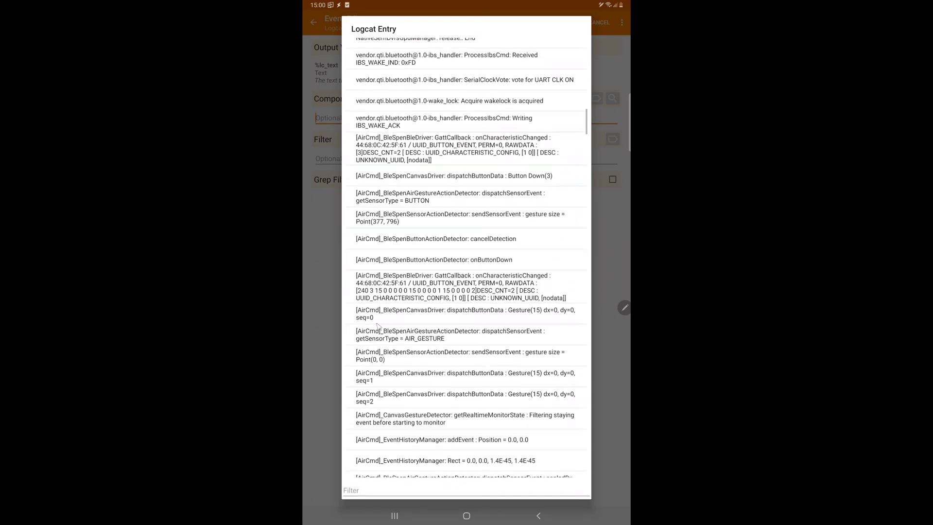
scroll(379, 326, down, 1)
- Filter the captured log lines by 'spen' and hide the keyboard
click(408, 490)
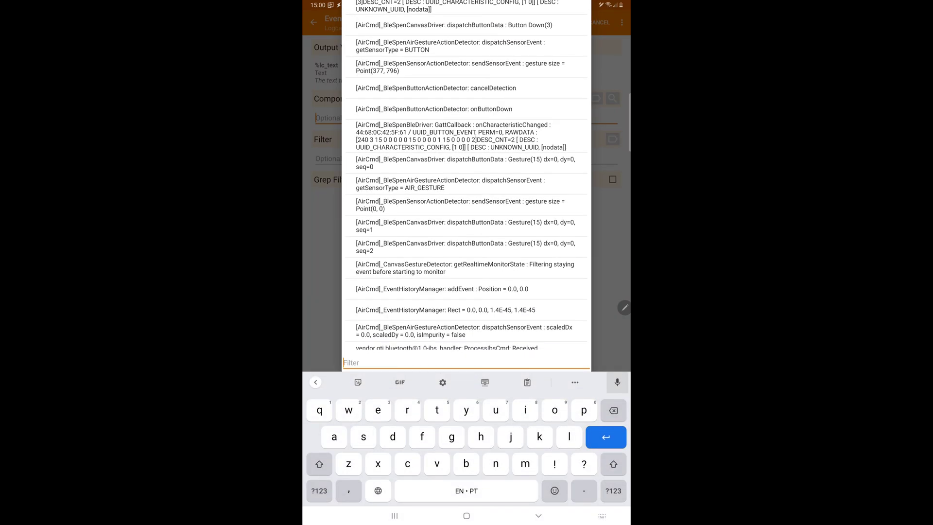
text(s)
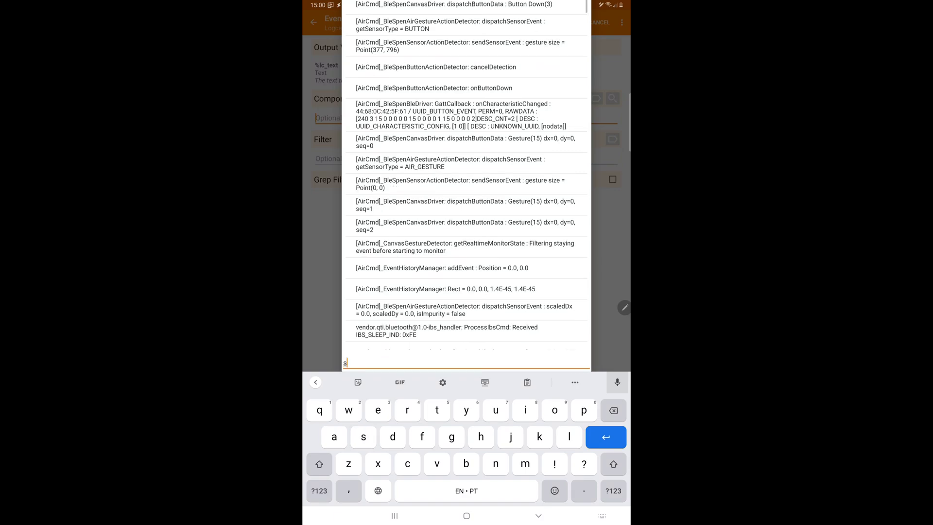
text(pen)
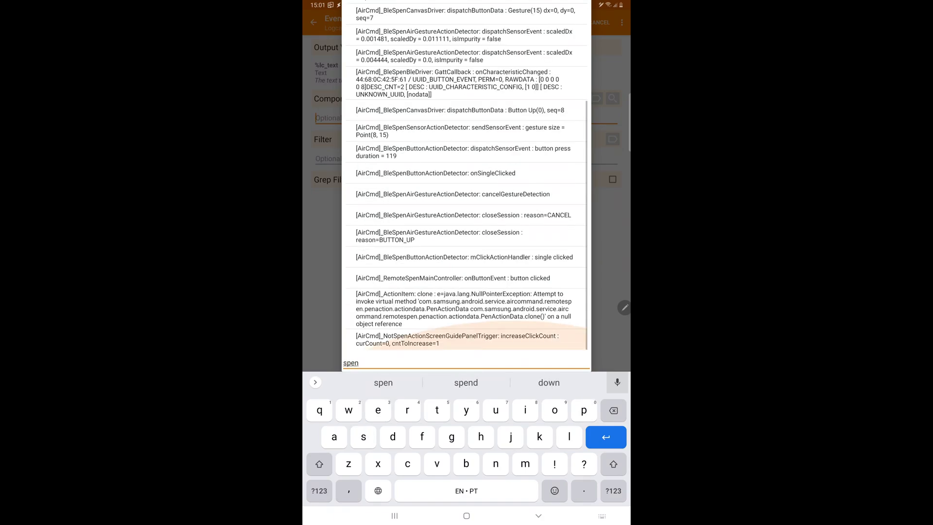
key(Escape)
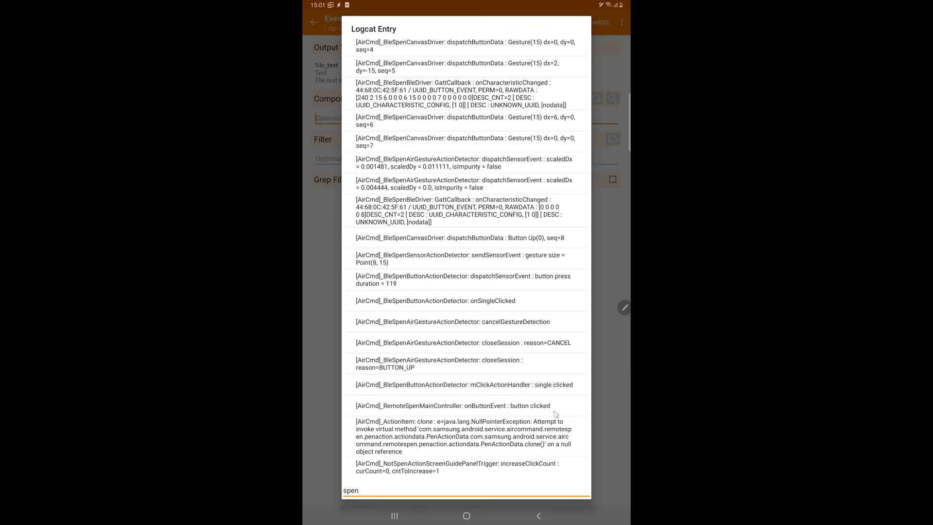
- Set Component to RemoteSpenMainController and link a new unnamed task to the event
click(530, 407)
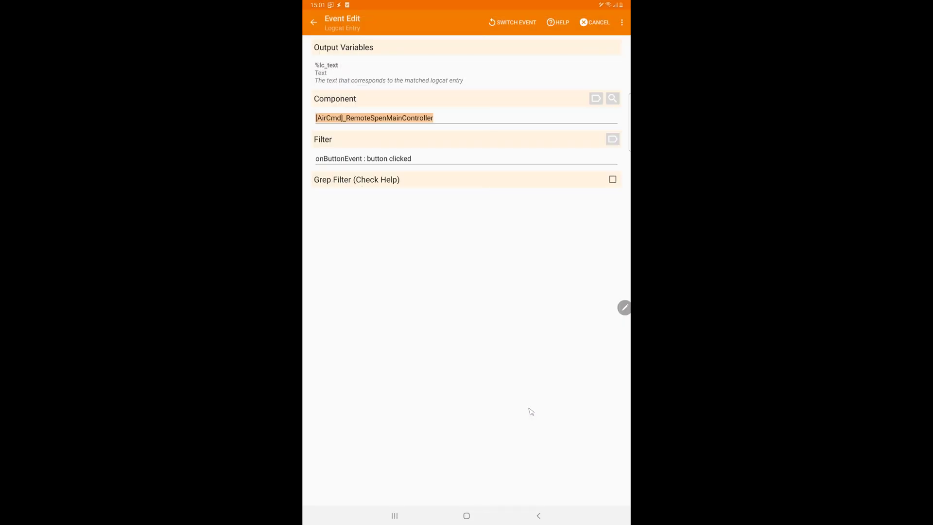
click(538, 515)
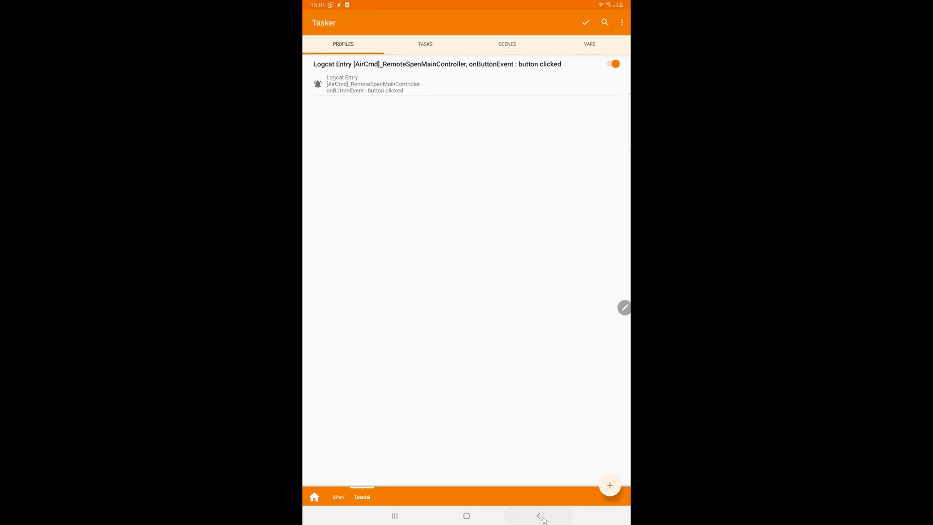
click(489, 85)
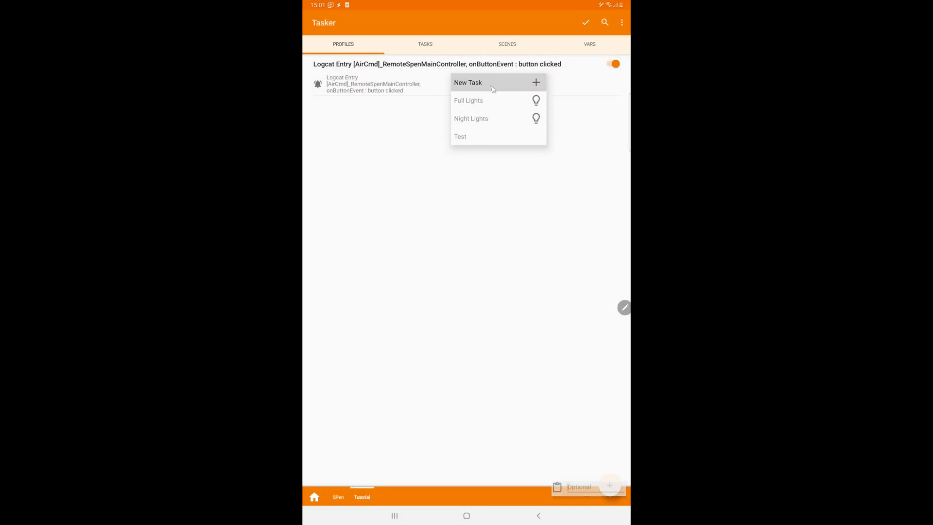
click(620, 362)
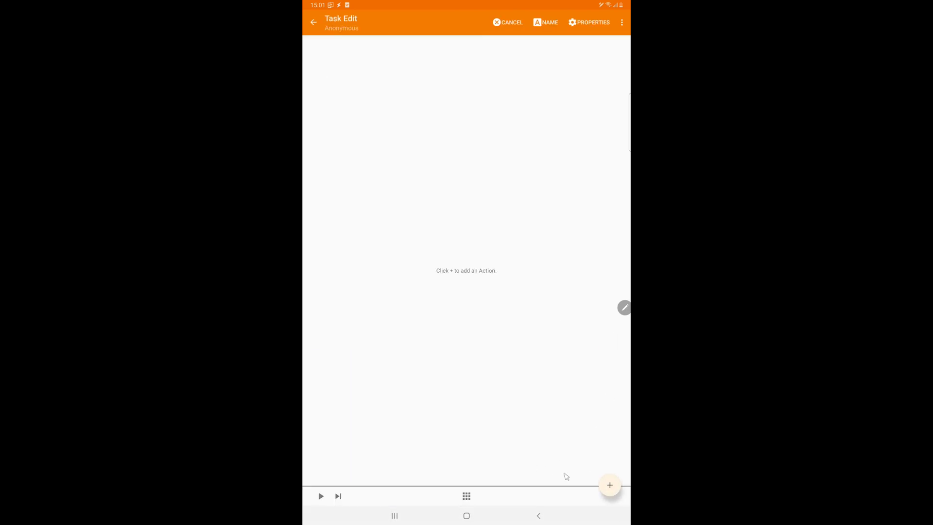
- Add a Say action speaking 'Button clicked' and save the profile
click(609, 485)
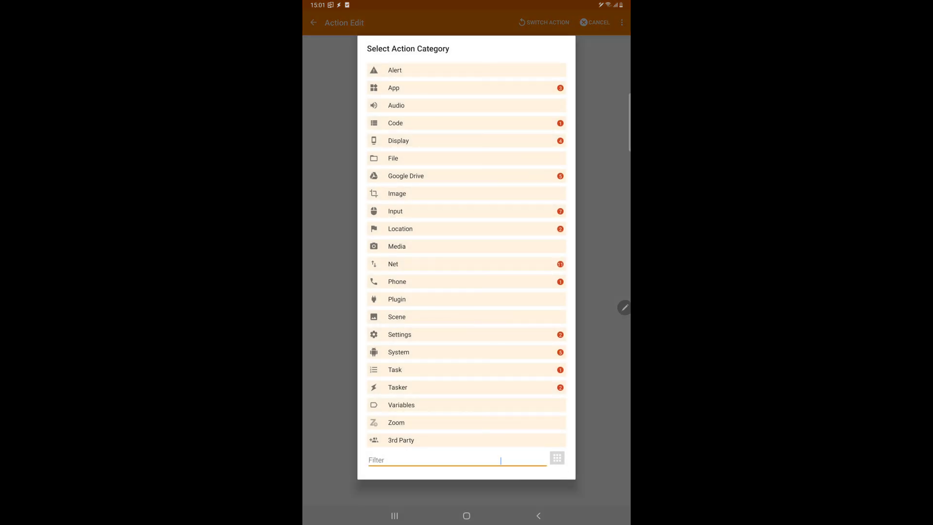
text(sa)
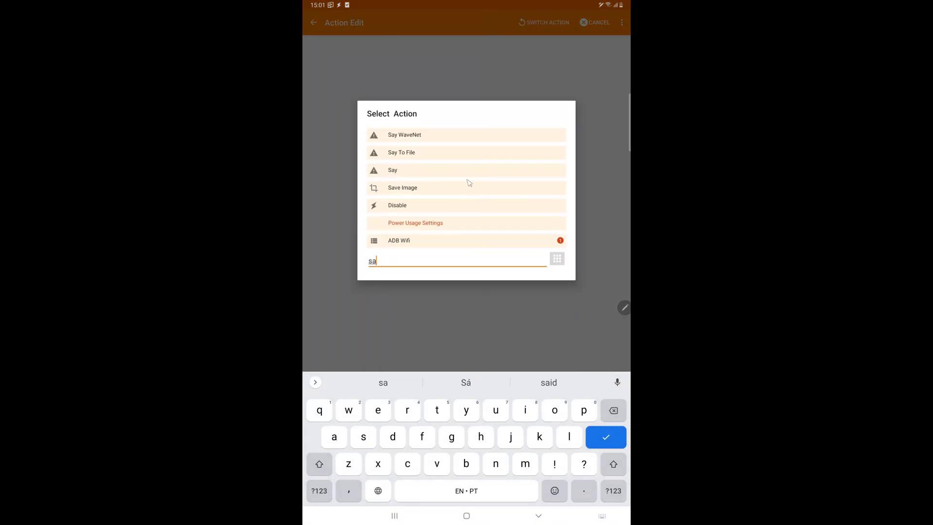
click(407, 174)
click(408, 67)
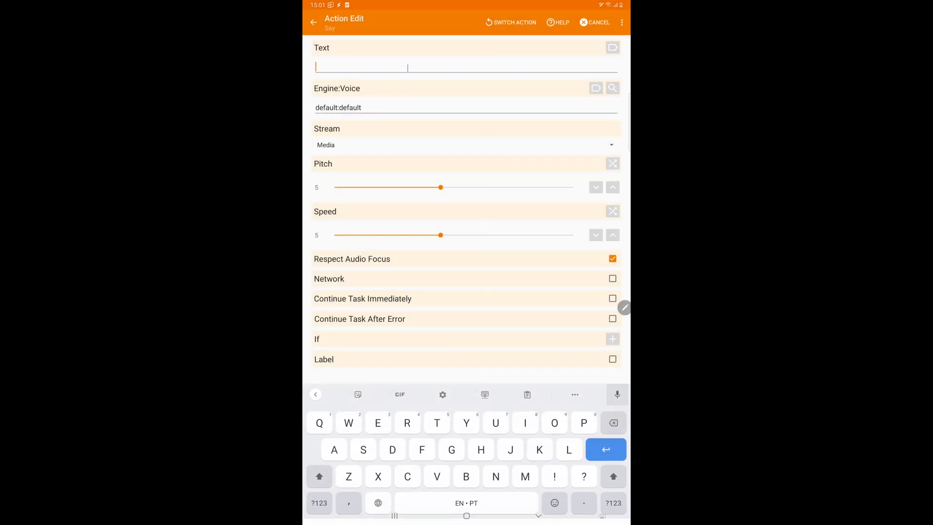
text(Button)
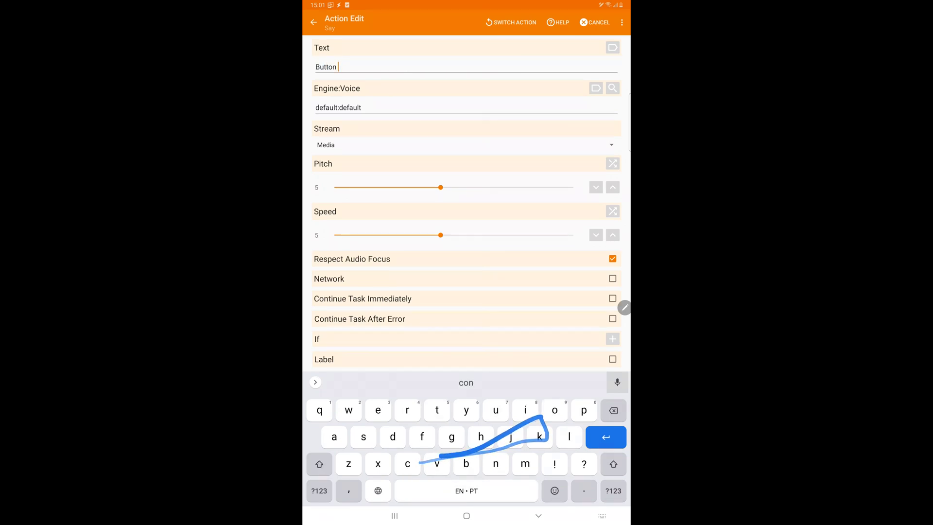
text( clocked)
click(466, 382)
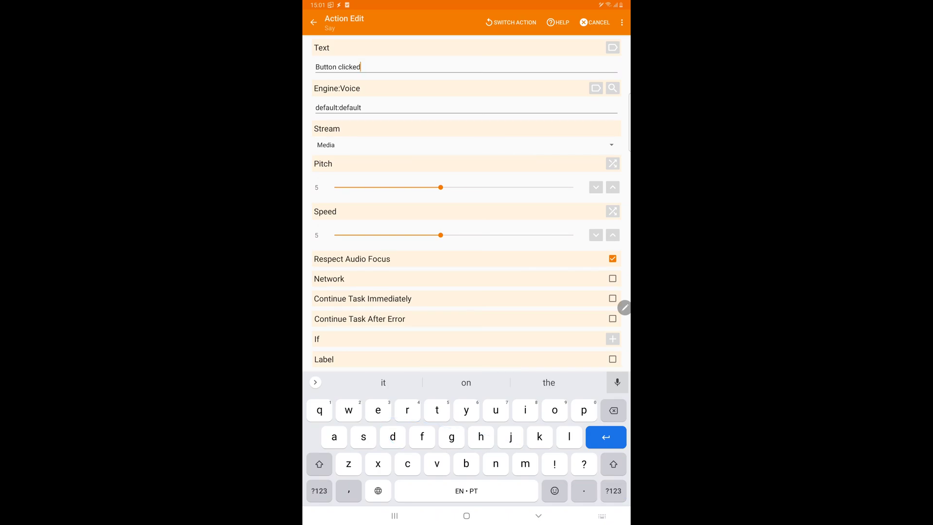
click(543, 514)
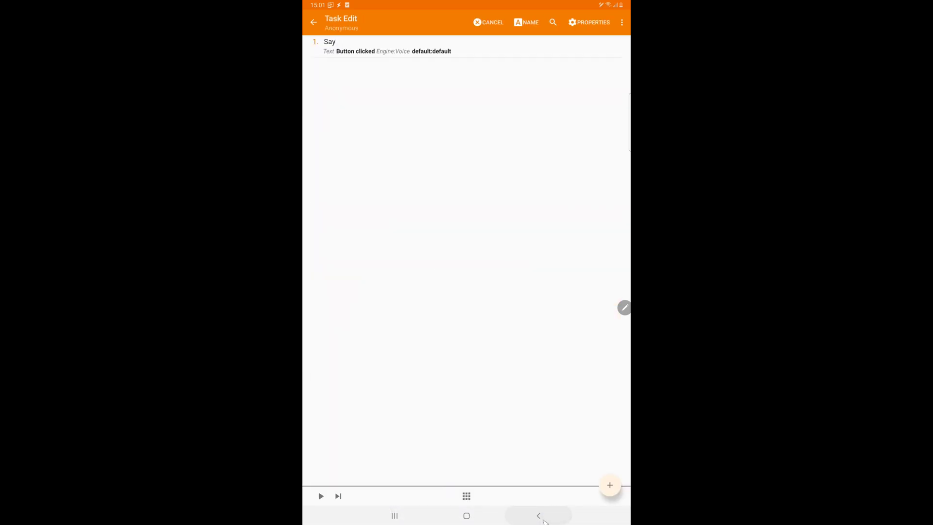
click(542, 514)
click(584, 23)
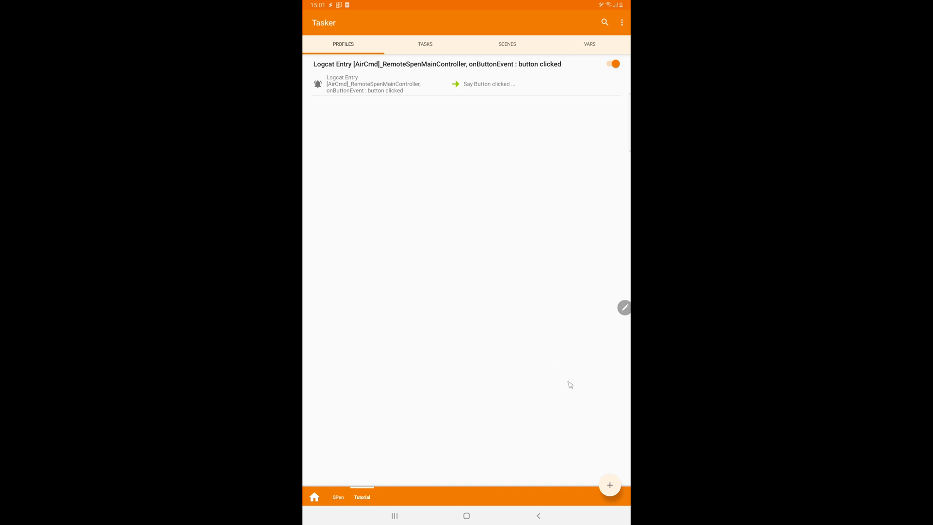
click(618, 486)
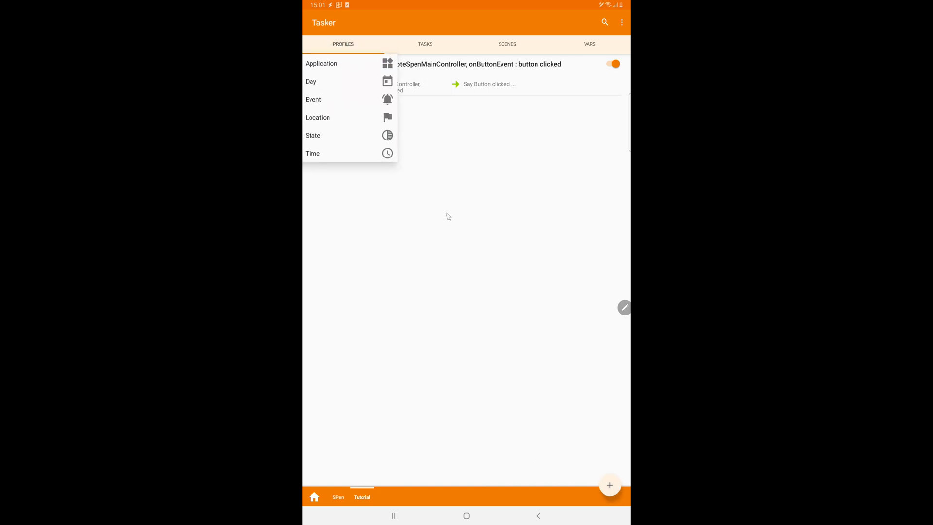
click(371, 99)
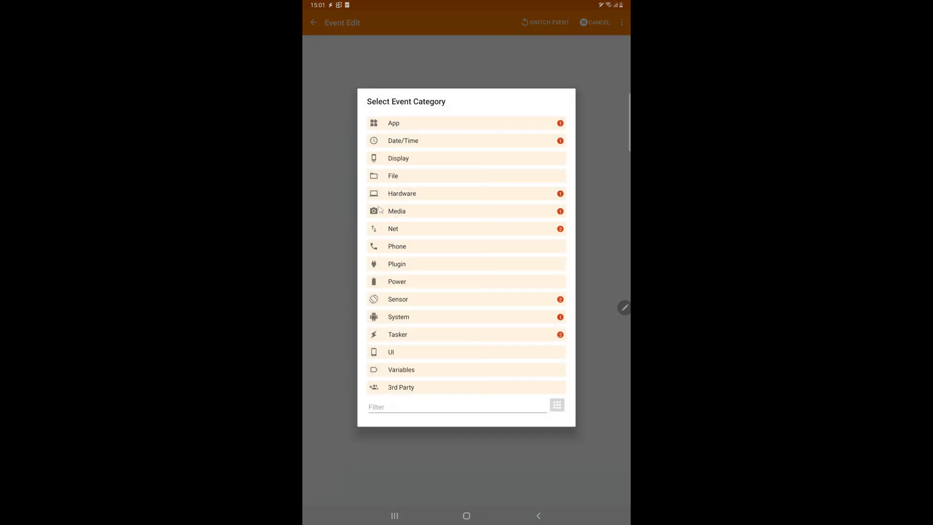
click(425, 407)
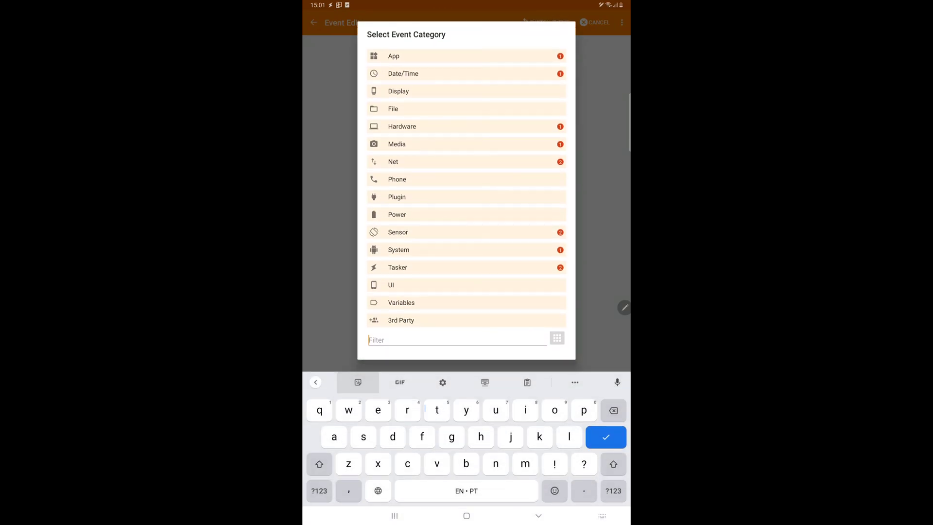
text(log)
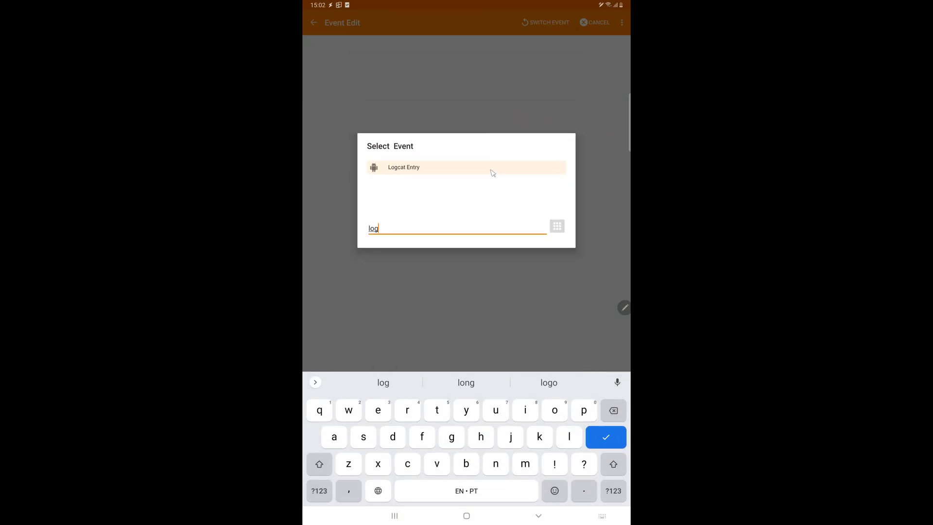
click(491, 169)
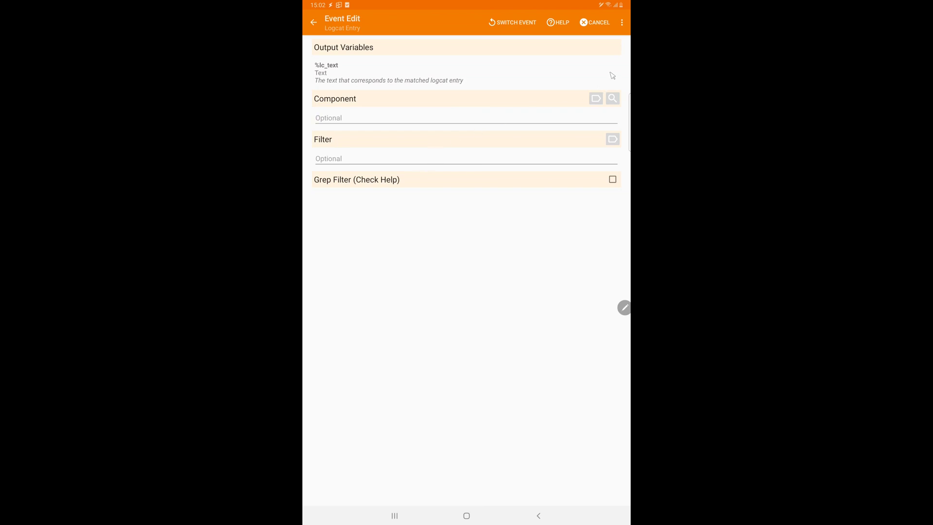
click(603, 26)
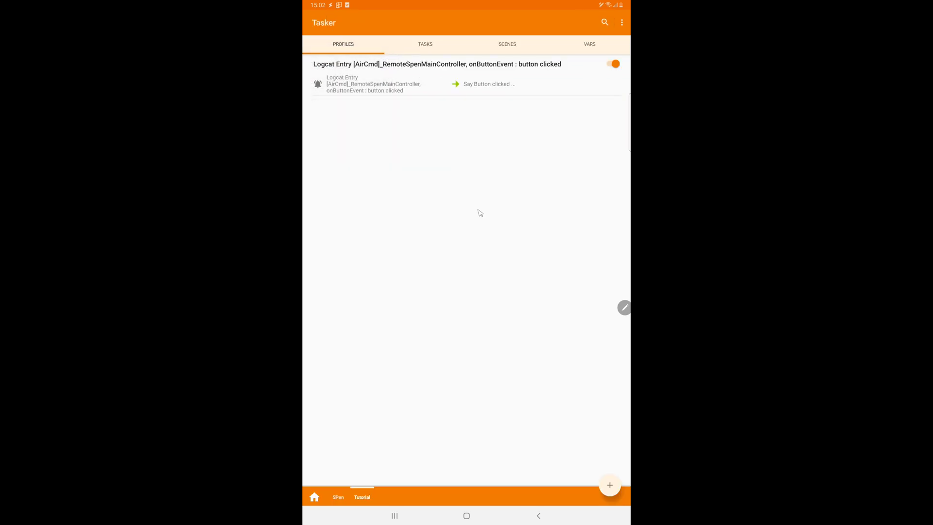
- Switch to the SPen project to view its twelve Spen gesture profiles
click(334, 496)
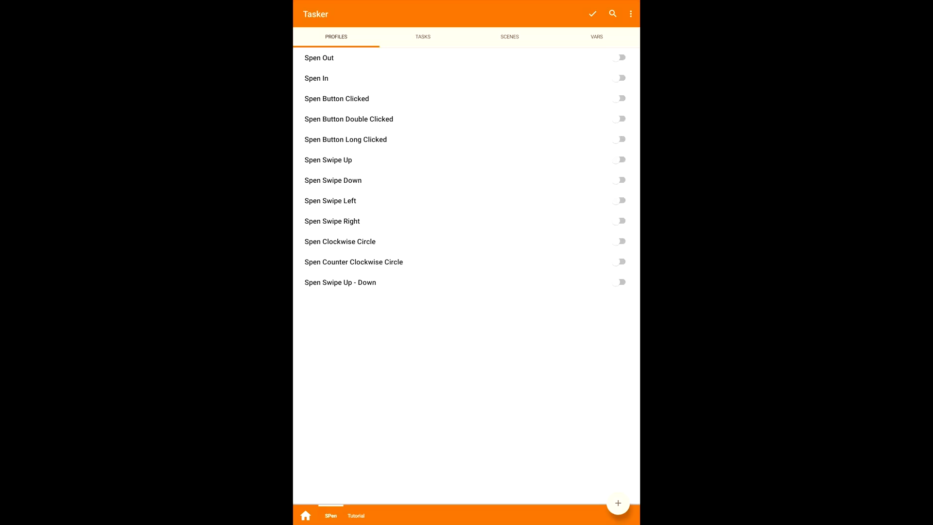